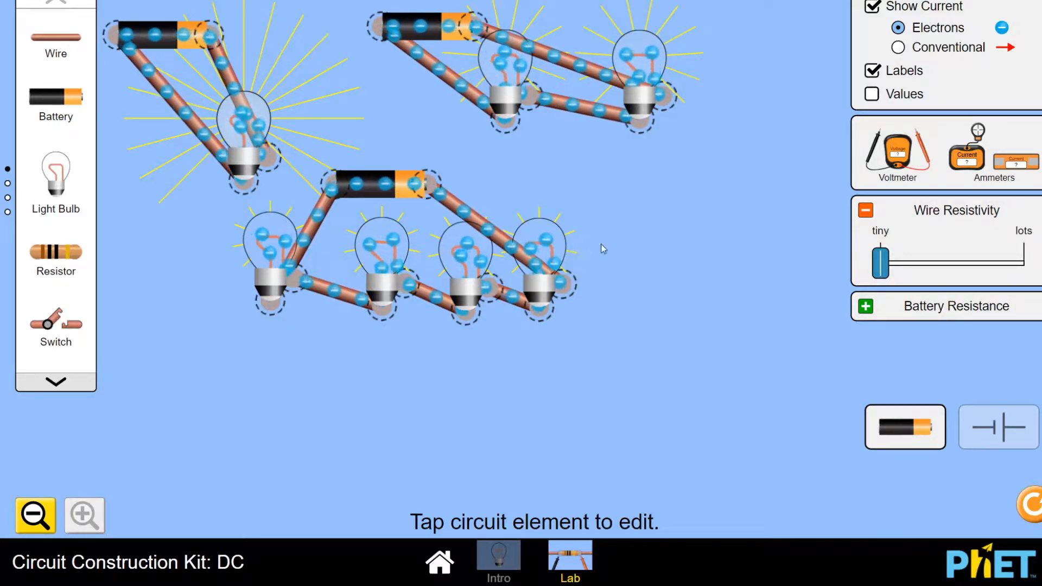
# Bring out the voltmeter and measure the voltage across the battery and then across the bulb in the one-bulb circuit
pyautogui.moveTo(897, 153); pyautogui.dragTo(242, 322)
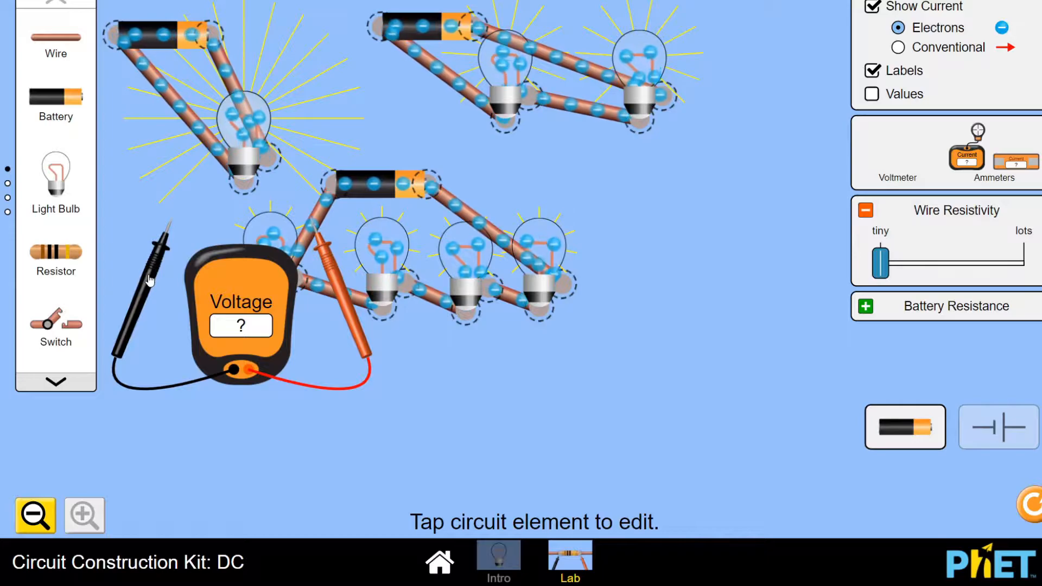
pyautogui.moveTo(147, 266); pyautogui.dragTo(93, 99)
pyautogui.moveTo(331, 279); pyautogui.dragTo(284, 133)
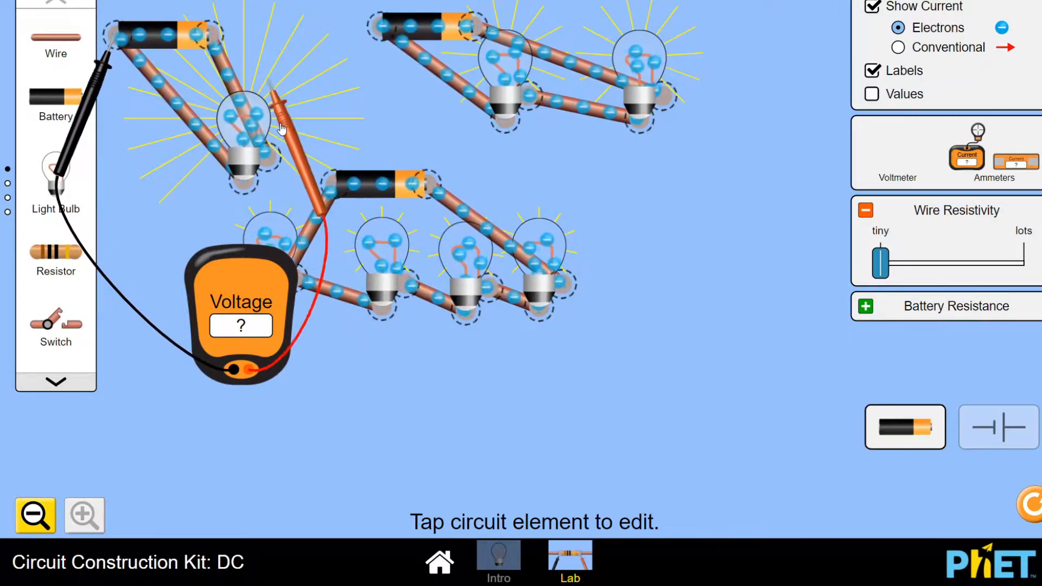
pyautogui.moveTo(242, 98); pyautogui.dragTo(239, 96)
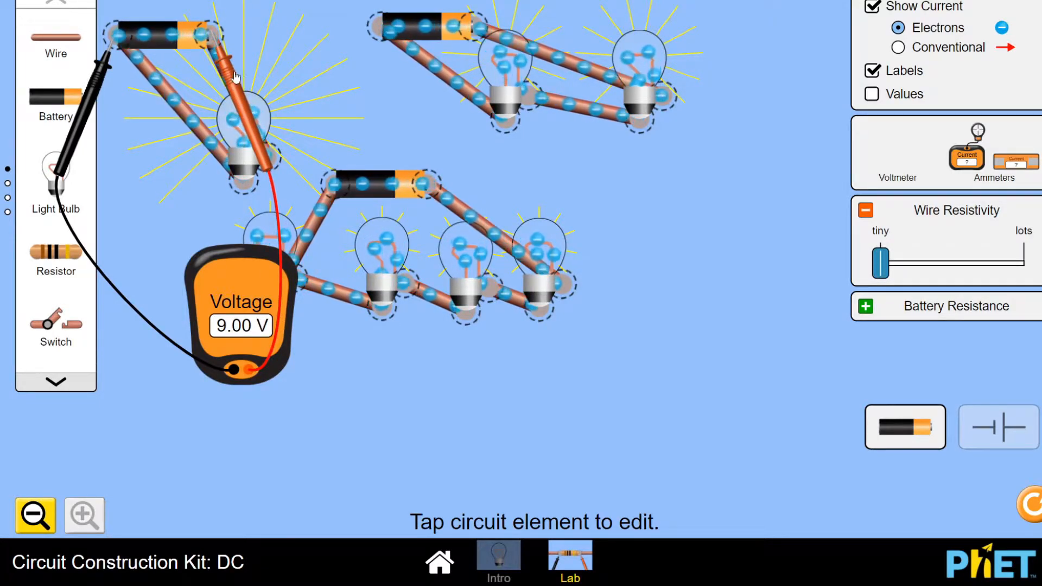
pyautogui.moveTo(231, 79); pyautogui.dragTo(287, 202)
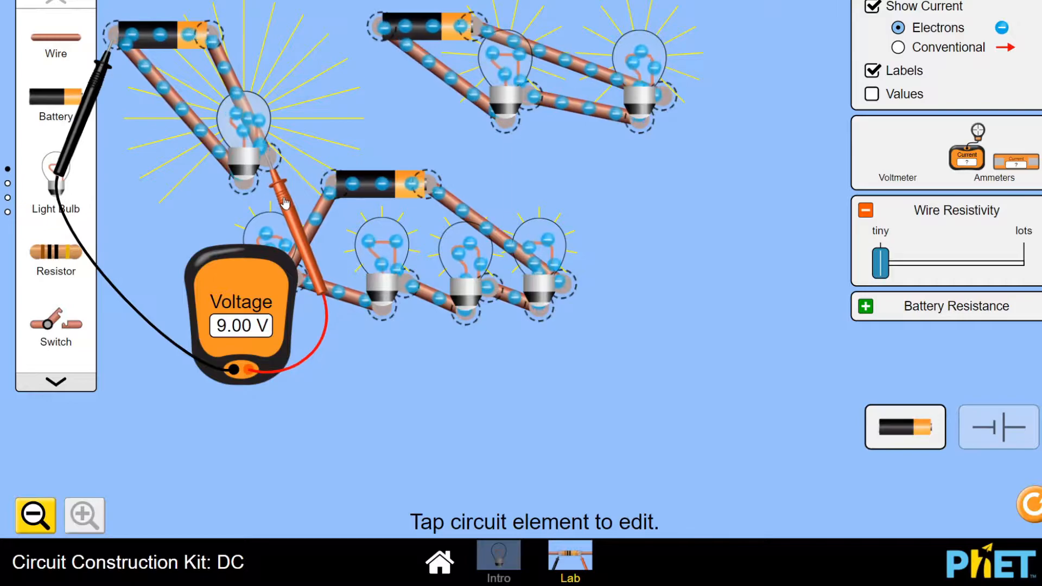
pyautogui.moveTo(91, 126); pyautogui.dragTo(213, 263)
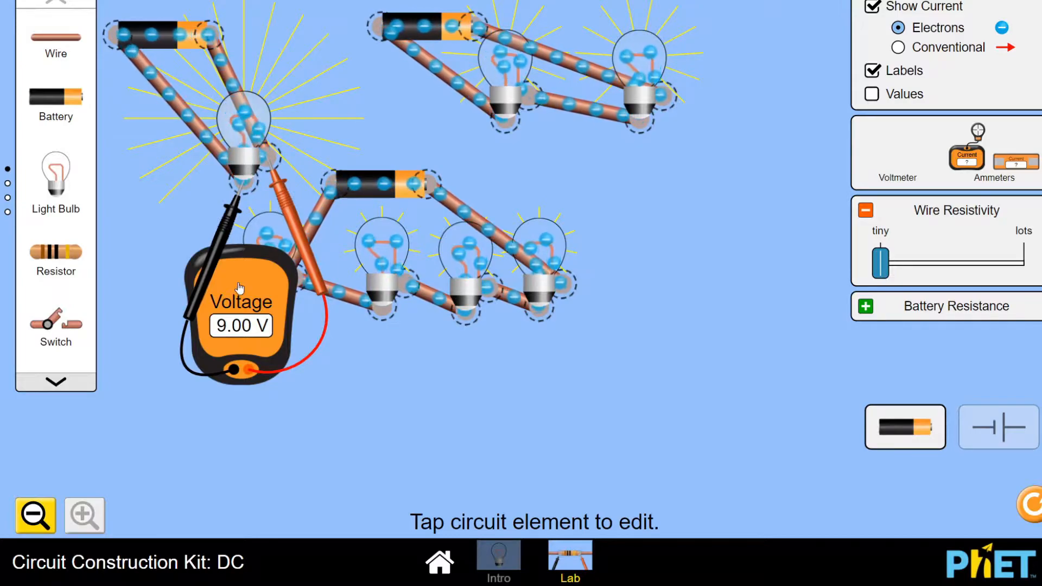
# Move the voltmeter clear of the circuits and measure the voltage across the battery in the two-bulb circuit
pyautogui.moveTo(230, 284); pyautogui.dragTo(707, 228)
pyautogui.moveTo(292, 230); pyautogui.dragTo(498, 82)
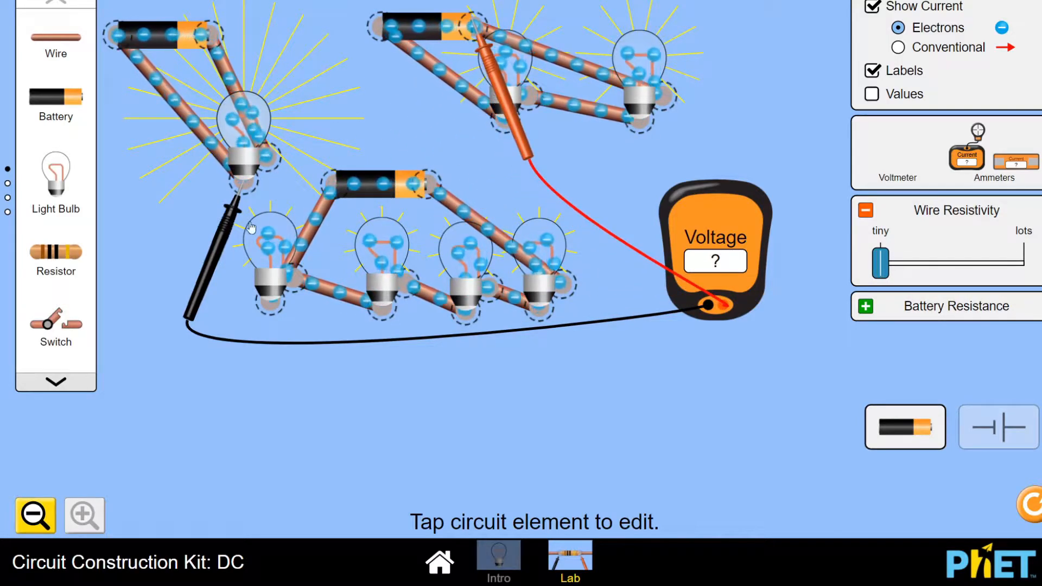
pyautogui.moveTo(251, 227); pyautogui.dragTo(357, 85)
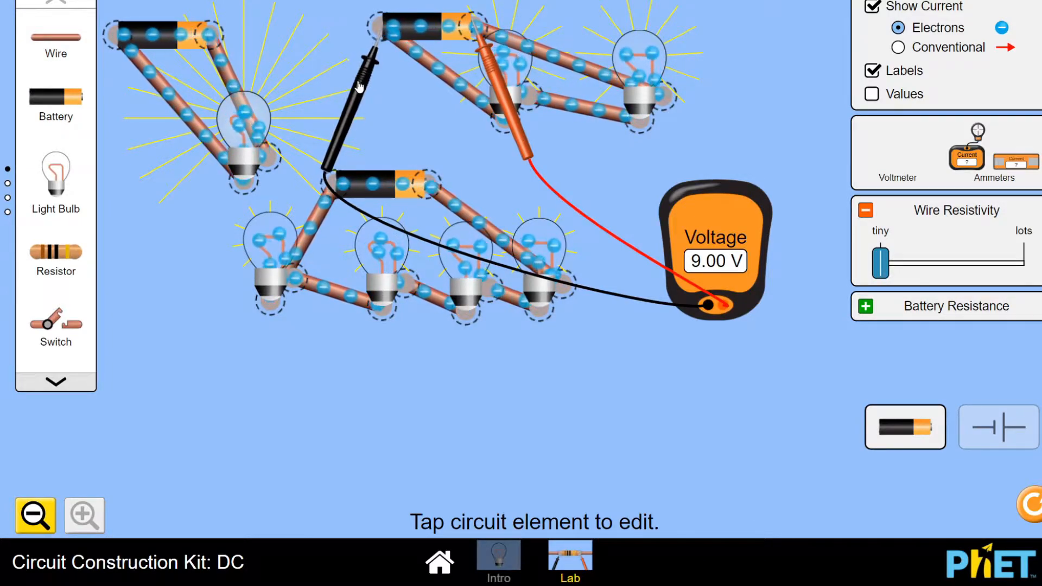
# Measure the voltage across both bulbs together and across each bulb separately in the two-bulb circuit
pyautogui.moveTo(358, 85); pyautogui.dragTo(482, 184)
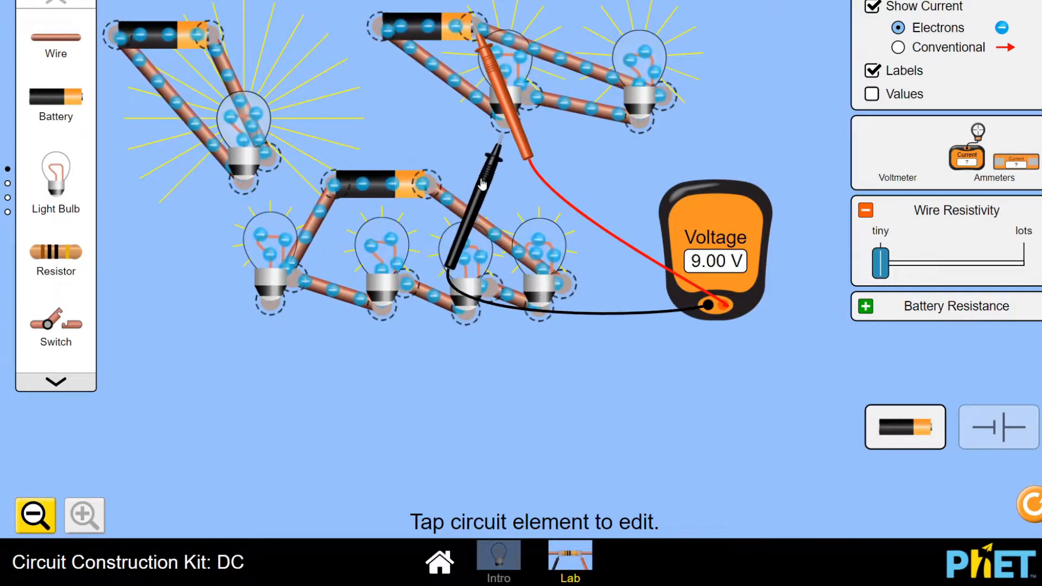
pyautogui.moveTo(515, 124); pyautogui.dragTo(573, 191)
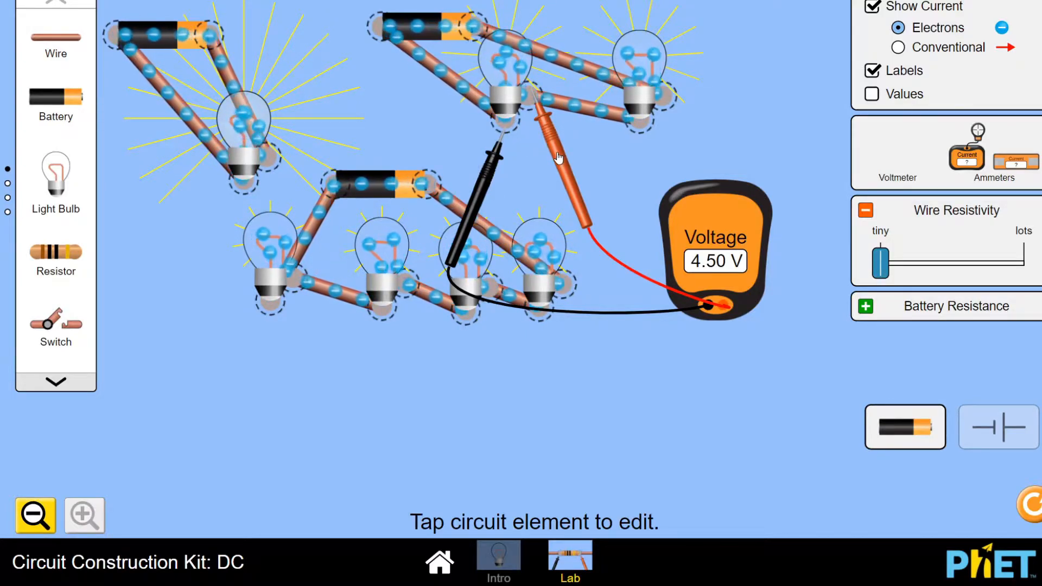
pyautogui.moveTo(559, 157); pyautogui.dragTo(694, 165)
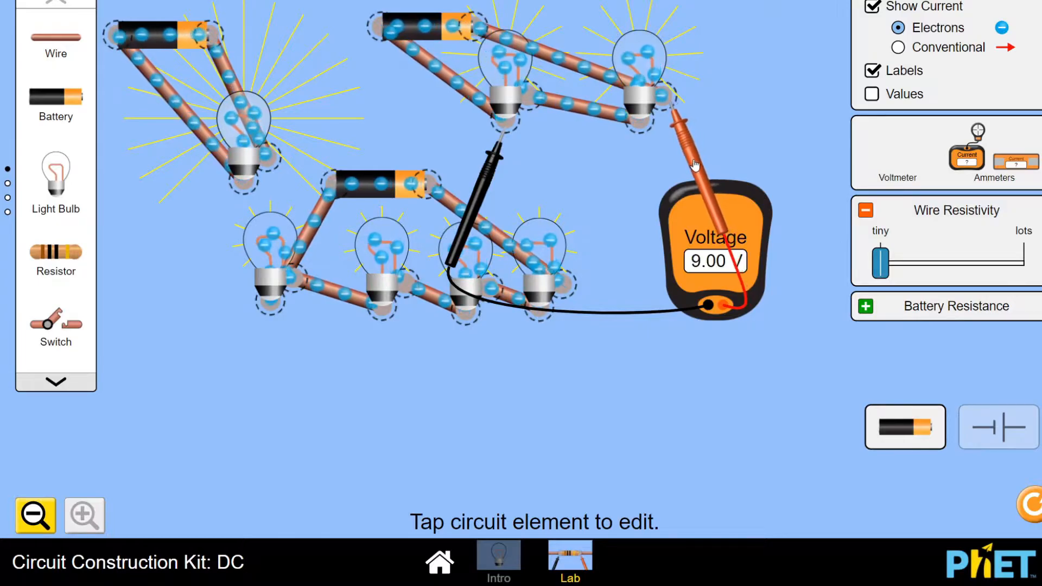
pyautogui.moveTo(480, 193); pyautogui.dragTo(616, 193)
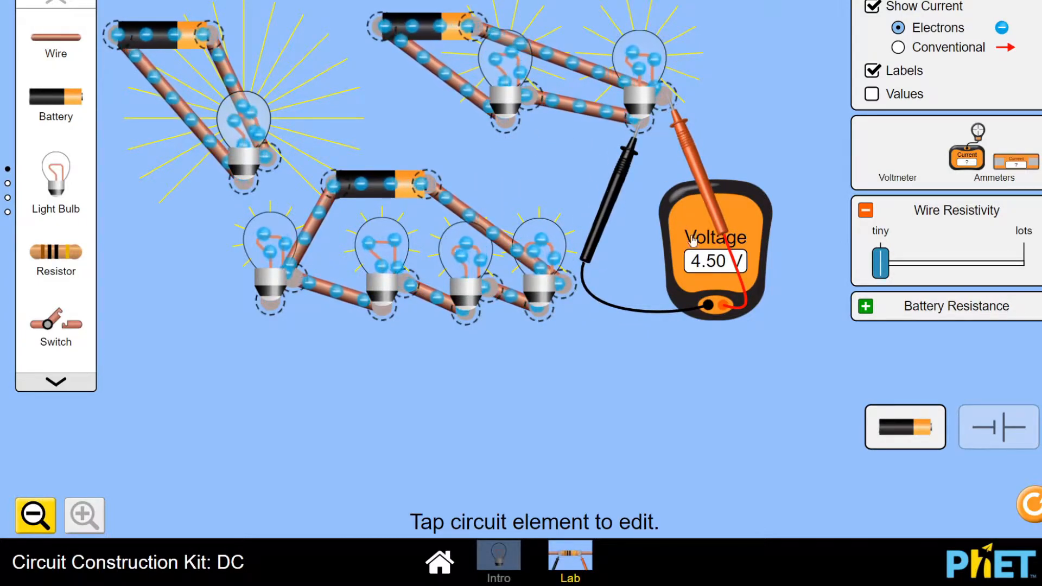
pyautogui.moveTo(691, 235); pyautogui.dragTo(648, 241)
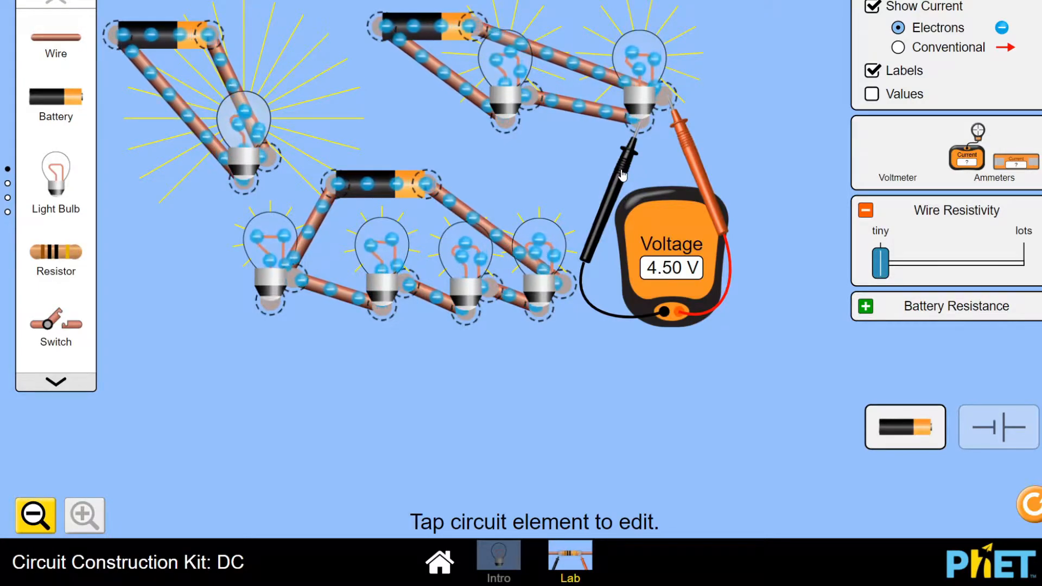
# Measure the voltage across the battery in the four-bulb circuit
pyautogui.moveTo(619, 176); pyautogui.dragTo(311, 241)
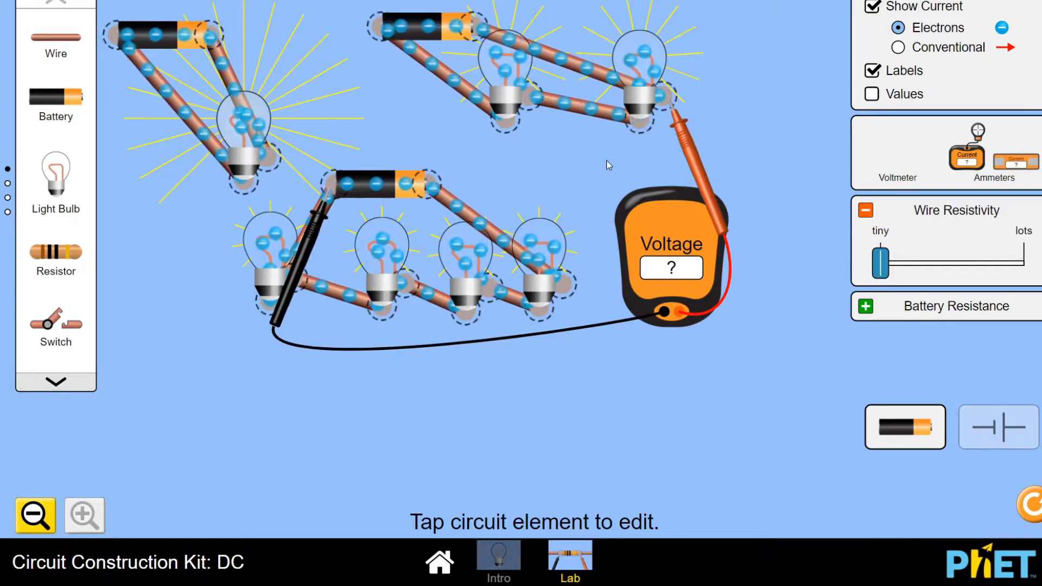
pyautogui.moveTo(699, 171); pyautogui.dragTo(454, 233)
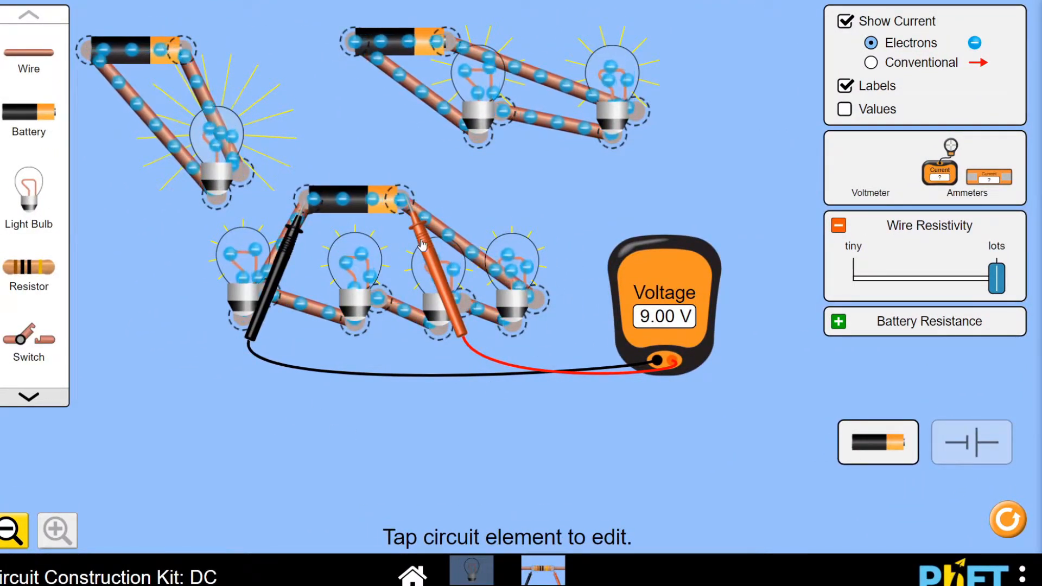
pyautogui.moveTo(424, 248)
pyautogui.mouseDown()
pyautogui.moveTo(437, 275)
pyautogui.moveTo(426, 259)
pyautogui.mouseUp()
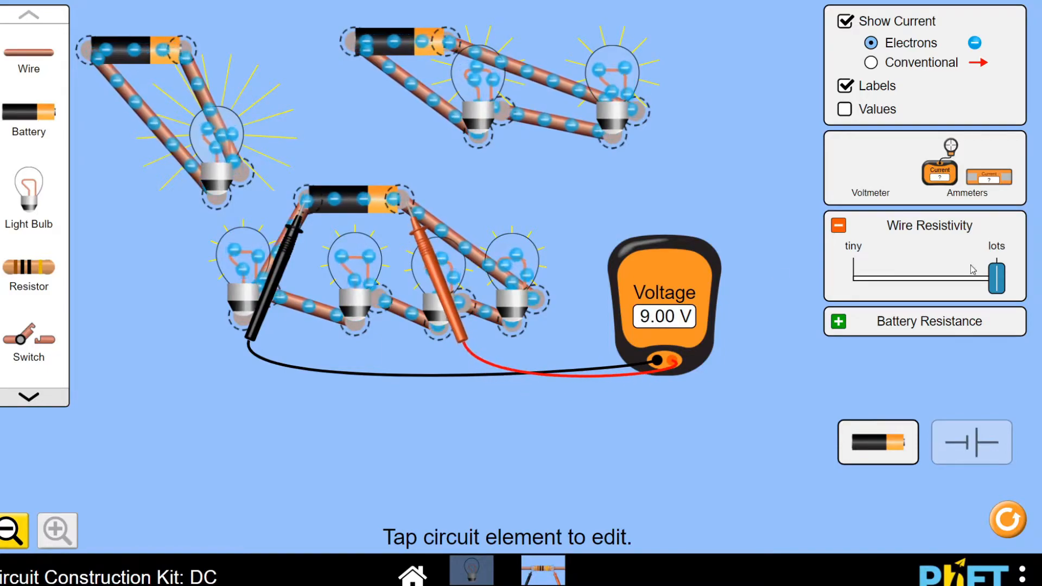
# Check the four-bulb circuit's battery voltage with wire resistivity at tiny and at lots, leaving the resistivity at tiny
pyautogui.moveTo(996, 277); pyautogui.dragTo(828, 284)
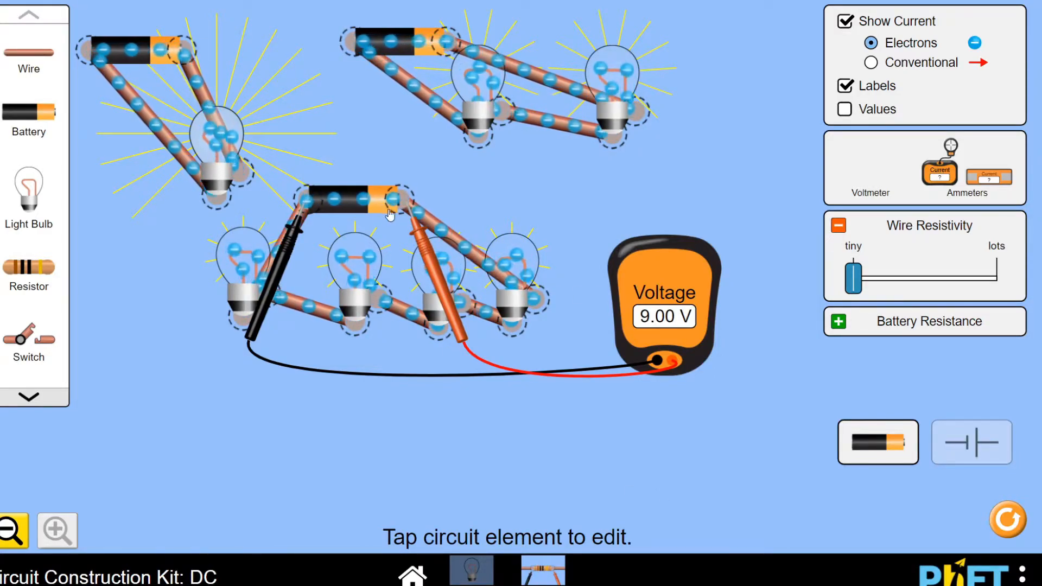
pyautogui.moveTo(852, 275); pyautogui.dragTo(1008, 282)
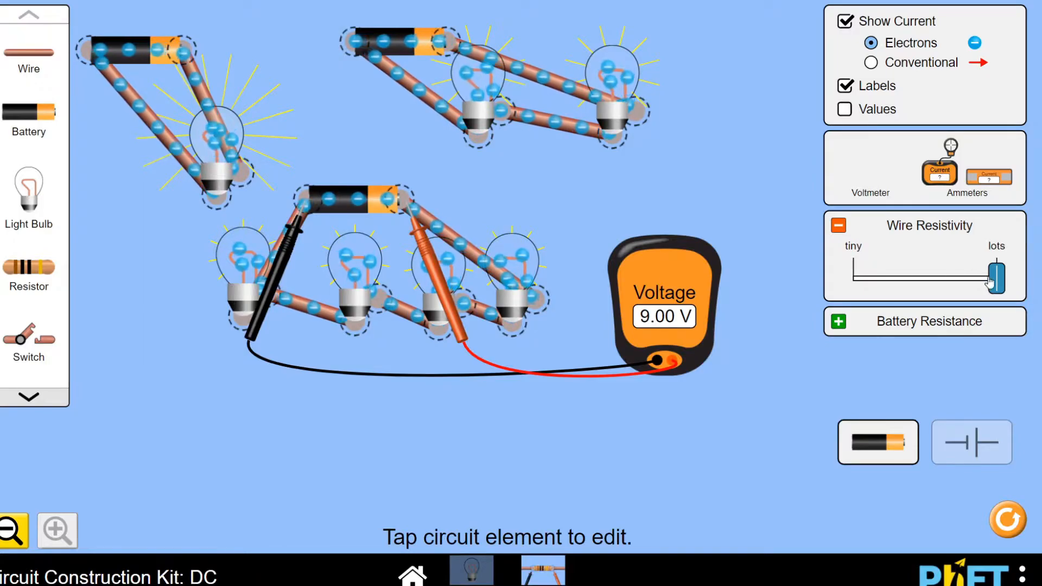
pyautogui.moveTo(996, 277); pyautogui.dragTo(693, 289)
# Measure the voltage across the second bulb of the four-bulb circuit, comparing wire resistivity at lots and back at tiny
pyautogui.moveTo(283, 255); pyautogui.dragTo(329, 381)
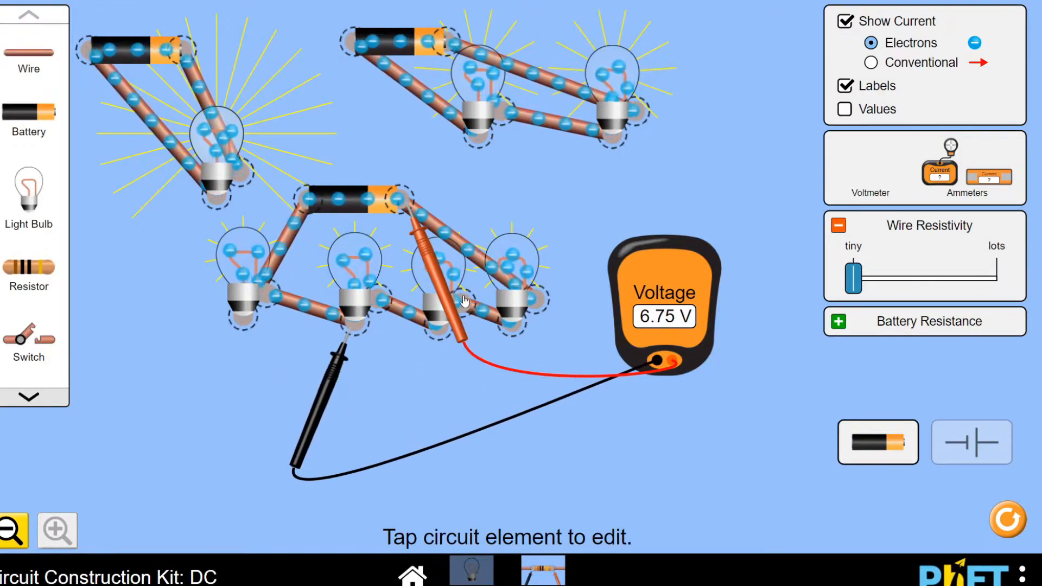
pyautogui.moveTo(442, 289); pyautogui.dragTo(421, 378)
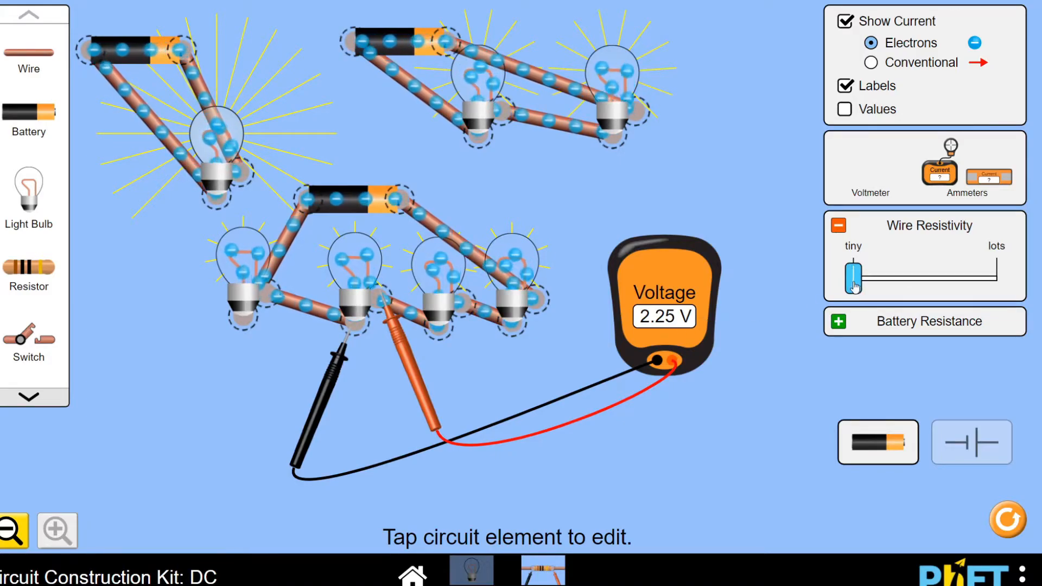
pyautogui.moveTo(859, 286); pyautogui.dragTo(1003, 294)
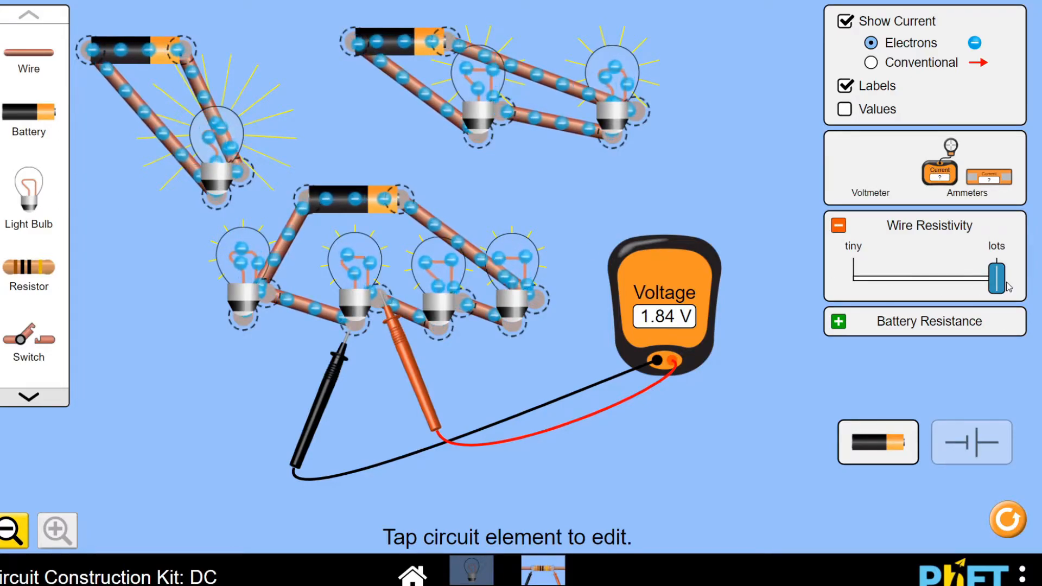
pyautogui.moveTo(997, 283); pyautogui.dragTo(800, 300)
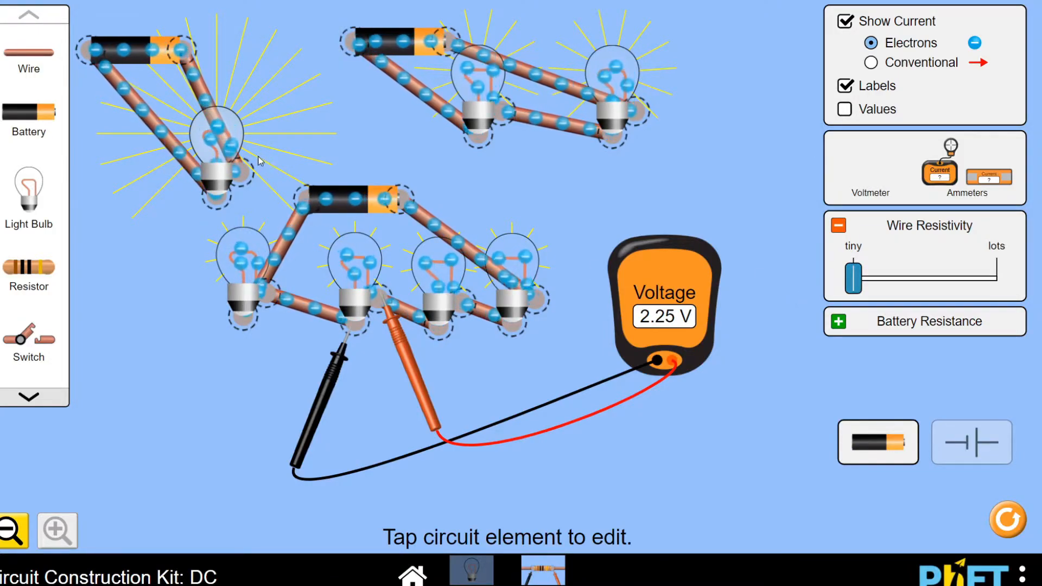
# Measure the voltage across the one-bulb circuit's bulb, comparing wire resistivity at lots and back at tiny
pyautogui.moveTo(320, 399); pyautogui.dragTo(197, 264)
pyautogui.moveTo(408, 354); pyautogui.dragTo(272, 248)
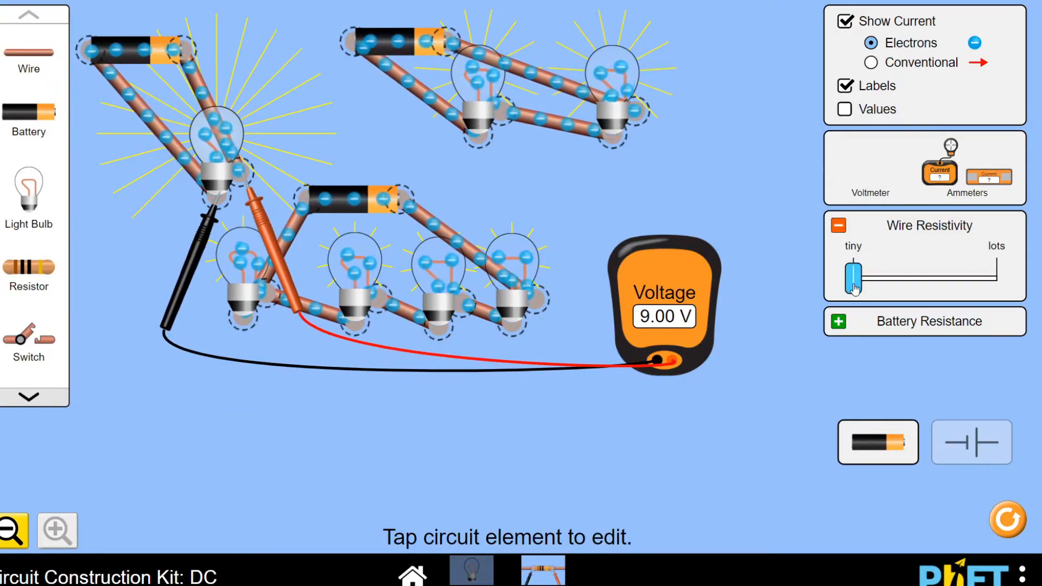
pyautogui.moveTo(853, 286); pyautogui.dragTo(1021, 297)
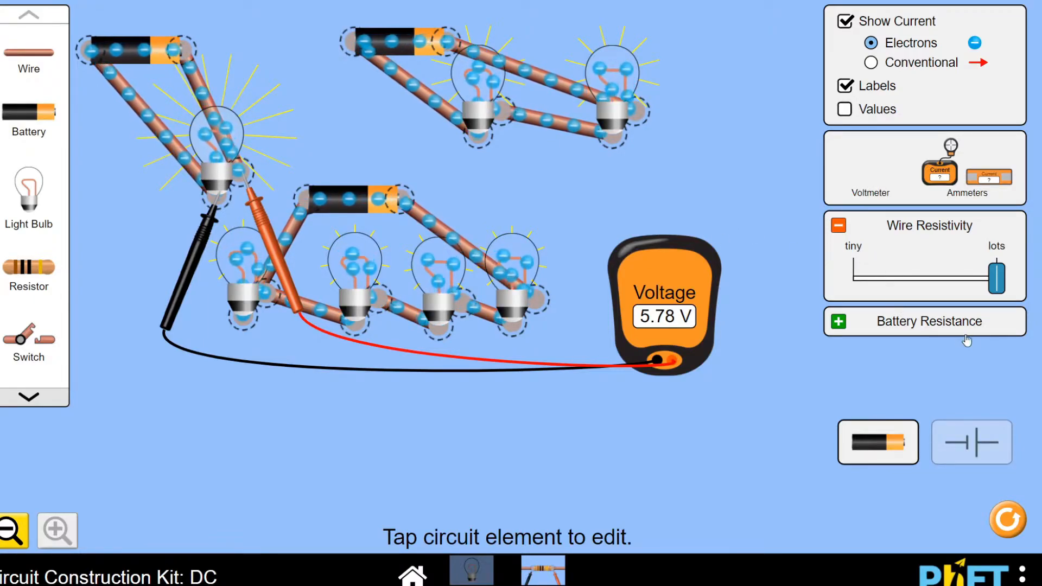
pyautogui.moveTo(983, 293); pyautogui.dragTo(822, 283)
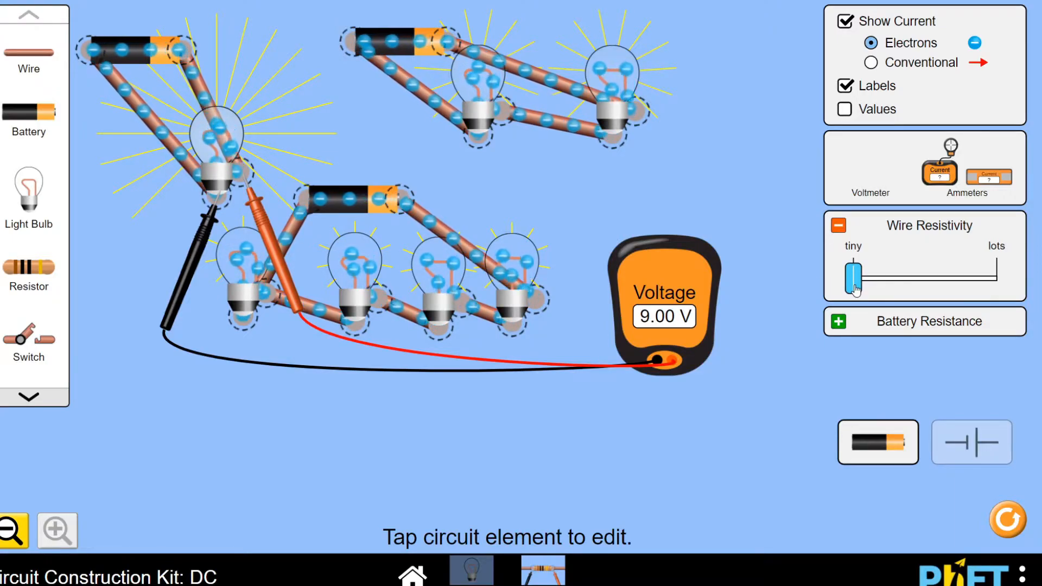
pyautogui.moveTo(855, 287)
pyautogui.mouseDown()
pyautogui.moveTo(997, 283)
pyautogui.moveTo(853, 282)
pyautogui.mouseUp()
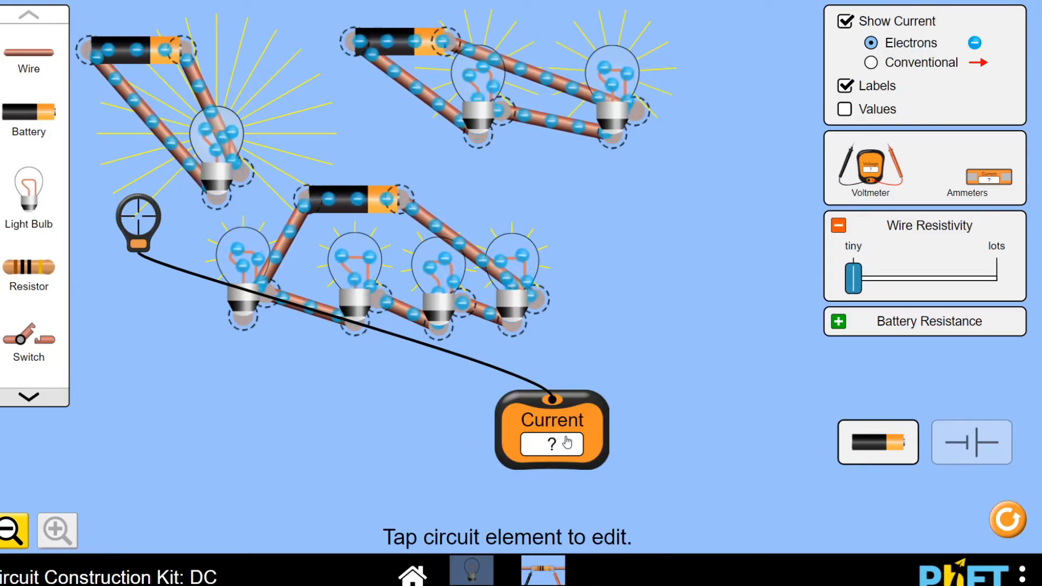
# Measure the current at the base of the one-bulb circuit's bulb with the probe ammeter, placing its display between the upper circuits
pyautogui.moveTo(566, 441); pyautogui.dragTo(184, 419)
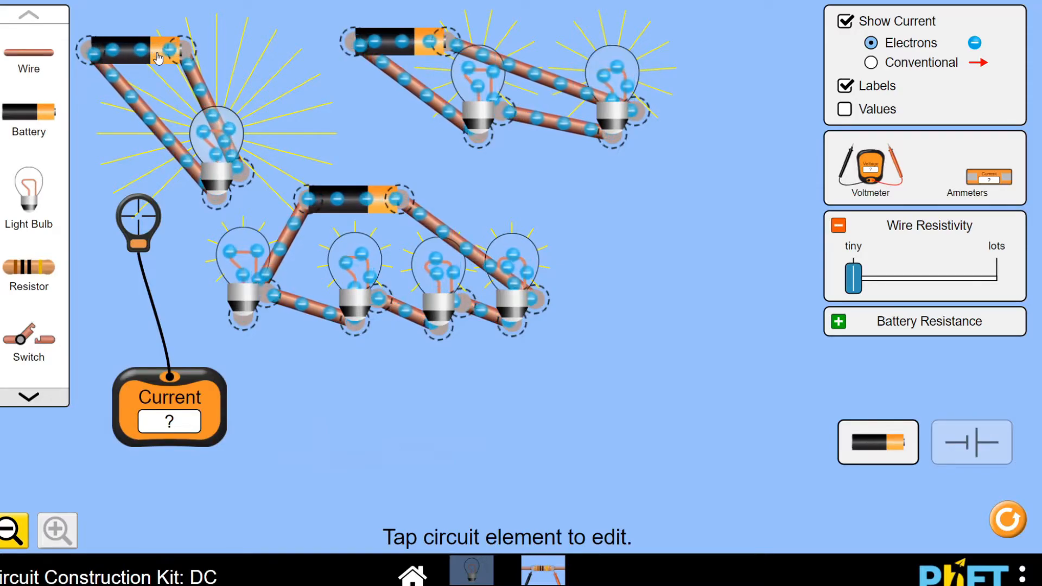
pyautogui.moveTo(158, 220); pyautogui.dragTo(224, 206)
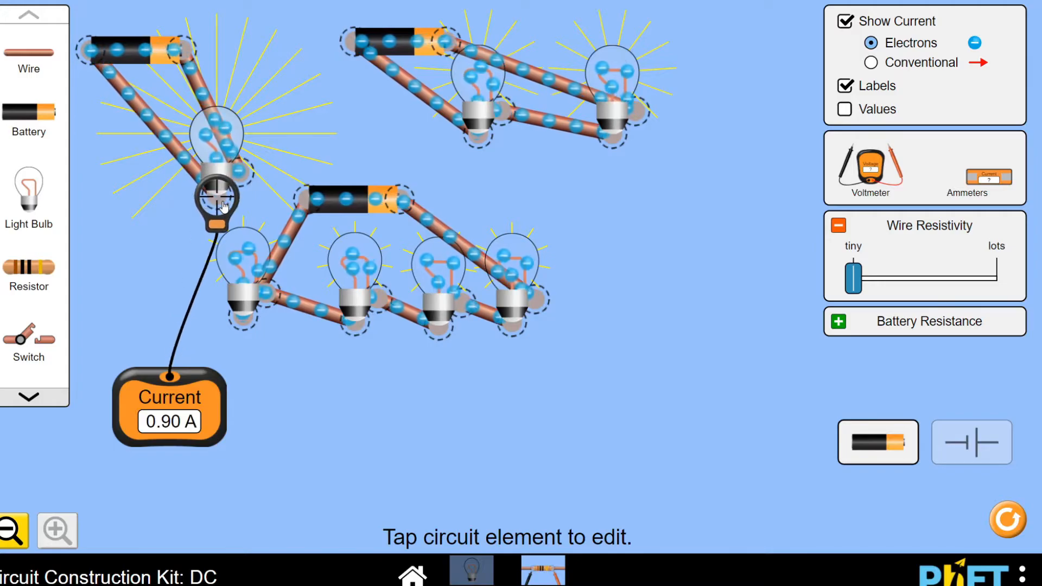
pyautogui.moveTo(143, 409); pyautogui.dragTo(300, 111)
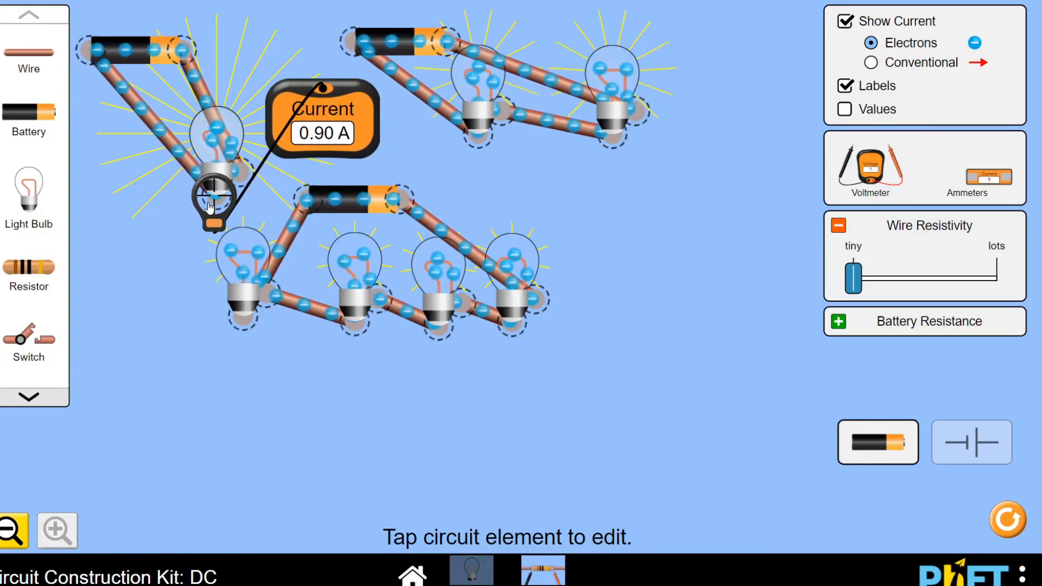
# Measure the current at the first bulb of the two-bulb circuit and the third bulb of the four-bulb circuit
pyautogui.moveTo(209, 206); pyautogui.dragTo(464, 155)
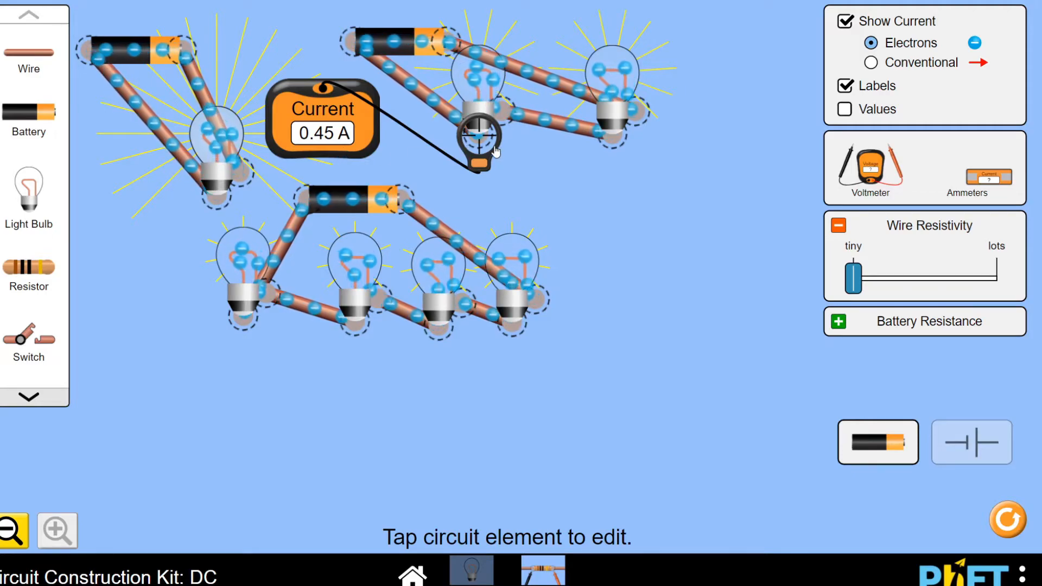
pyautogui.moveTo(490, 146)
pyautogui.mouseDown()
pyautogui.moveTo(258, 215)
pyautogui.moveTo(221, 207)
pyautogui.moveTo(491, 153)
pyautogui.mouseUp()
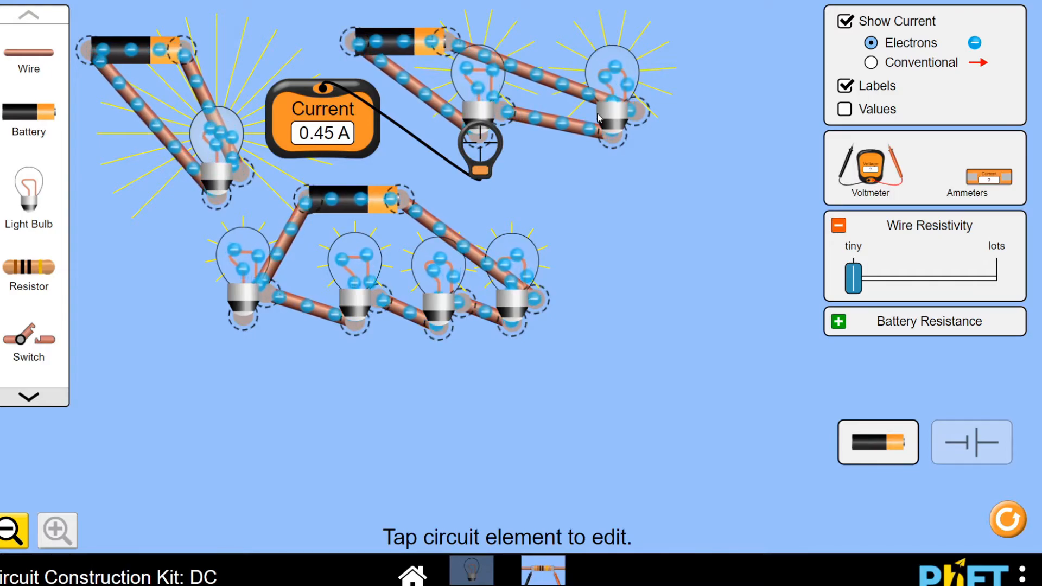
pyautogui.moveTo(476, 153); pyautogui.dragTo(436, 338)
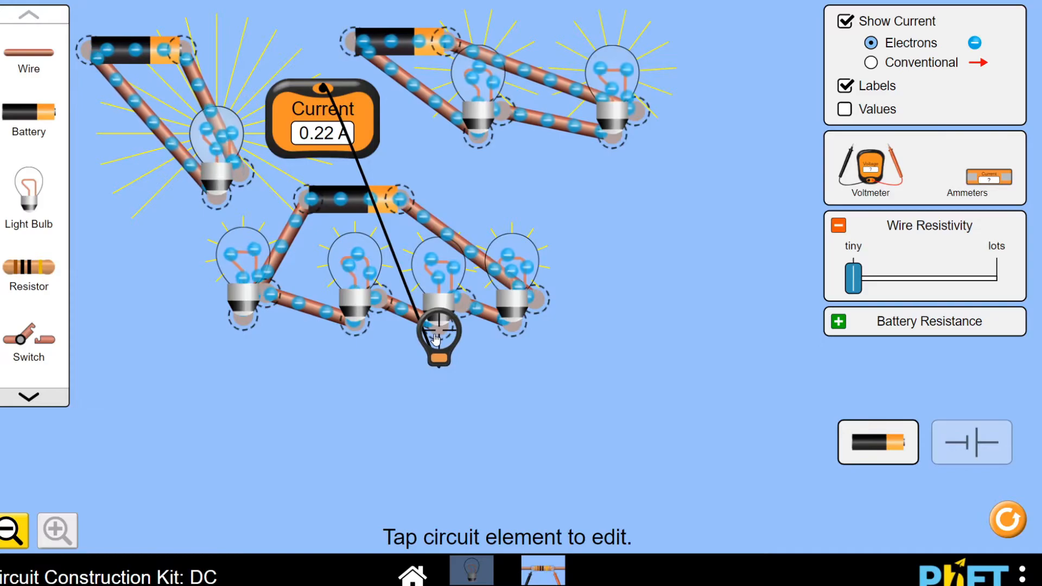
pyautogui.moveTo(313, 134); pyautogui.dragTo(353, 404)
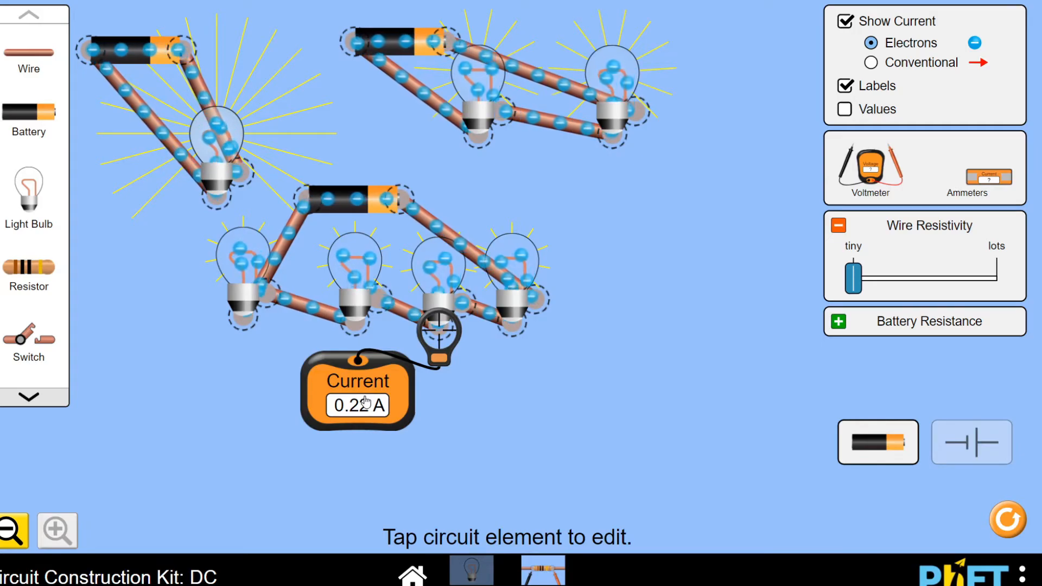
# Measure the one-bulb circuit's current at the bulb's base again and raise the wire resistivity to lots
pyautogui.moveTo(439, 330); pyautogui.dragTo(212, 205)
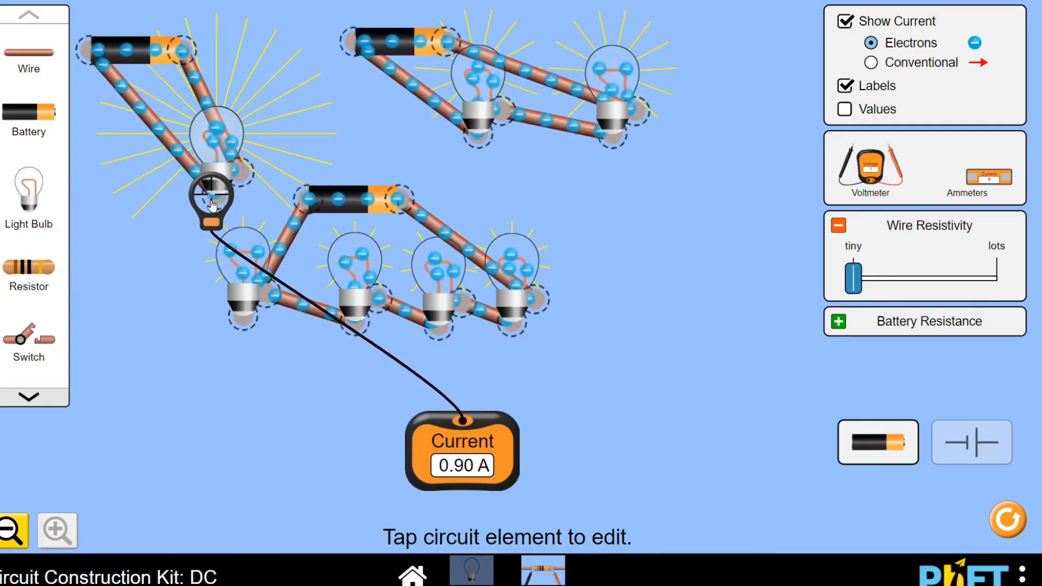
pyautogui.moveTo(449, 445); pyautogui.dragTo(127, 288)
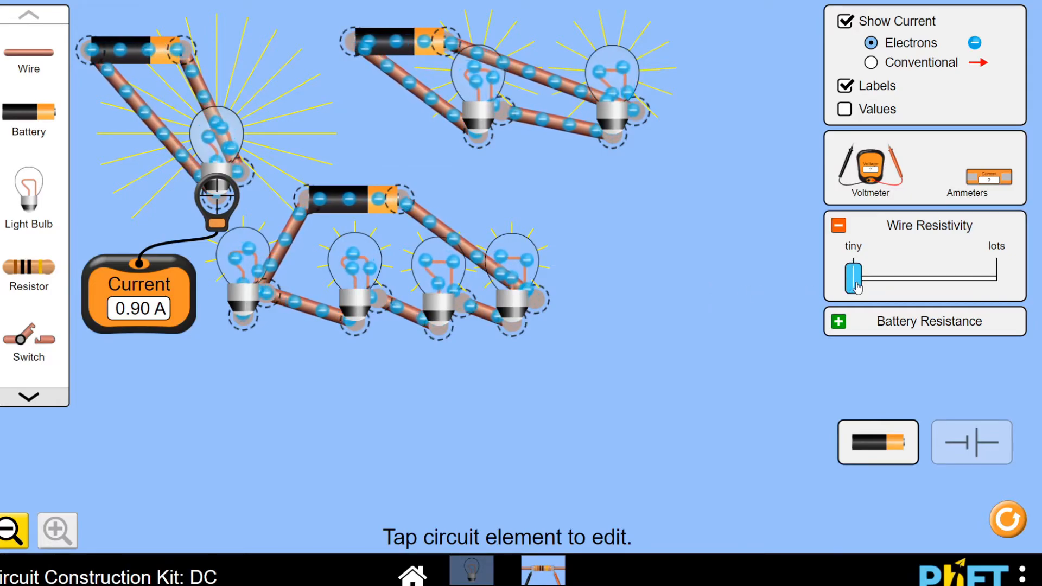
pyautogui.moveTo(860, 287); pyautogui.dragTo(1001, 293)
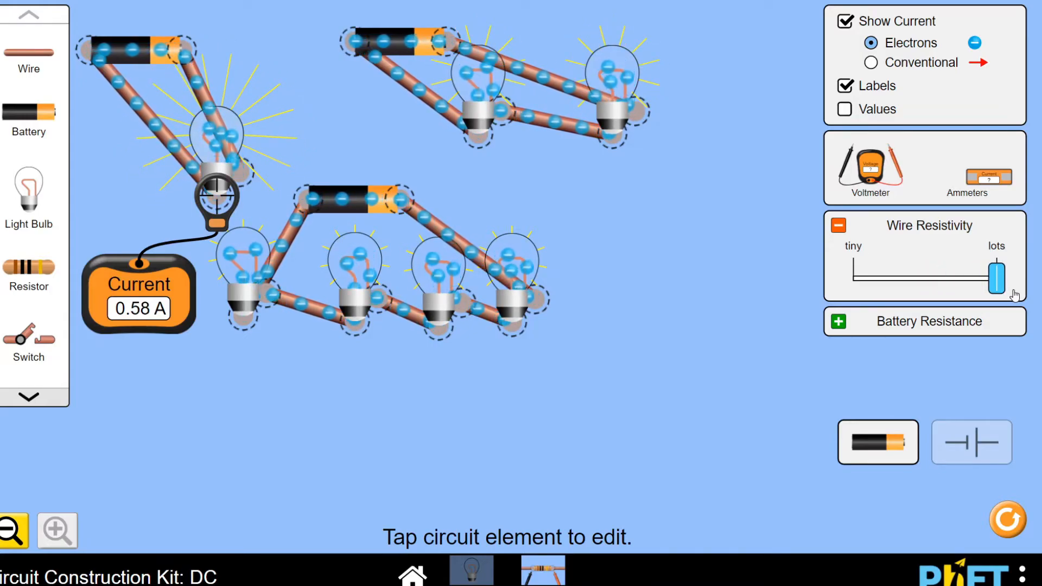
# Measure the two-bulb circuit's current at its first bulb with wire resistivity at tiny and at lots, and at its second bulb at lots
pyautogui.moveTo(1012, 293)
pyautogui.mouseDown()
pyautogui.moveTo(839, 283)
pyautogui.moveTo(997, 279)
pyautogui.mouseUp()
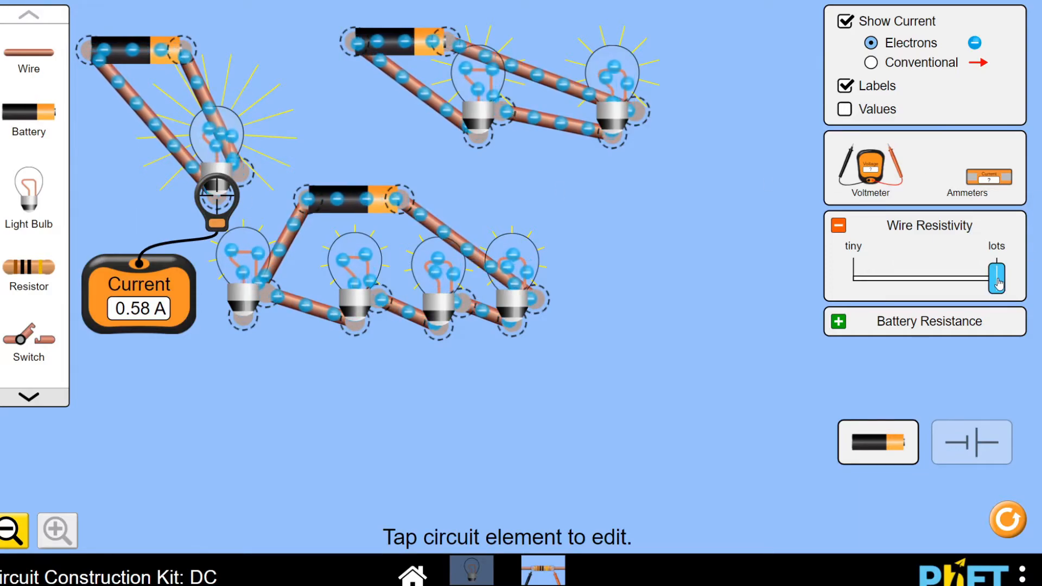
pyautogui.moveTo(998, 282); pyautogui.dragTo(827, 279)
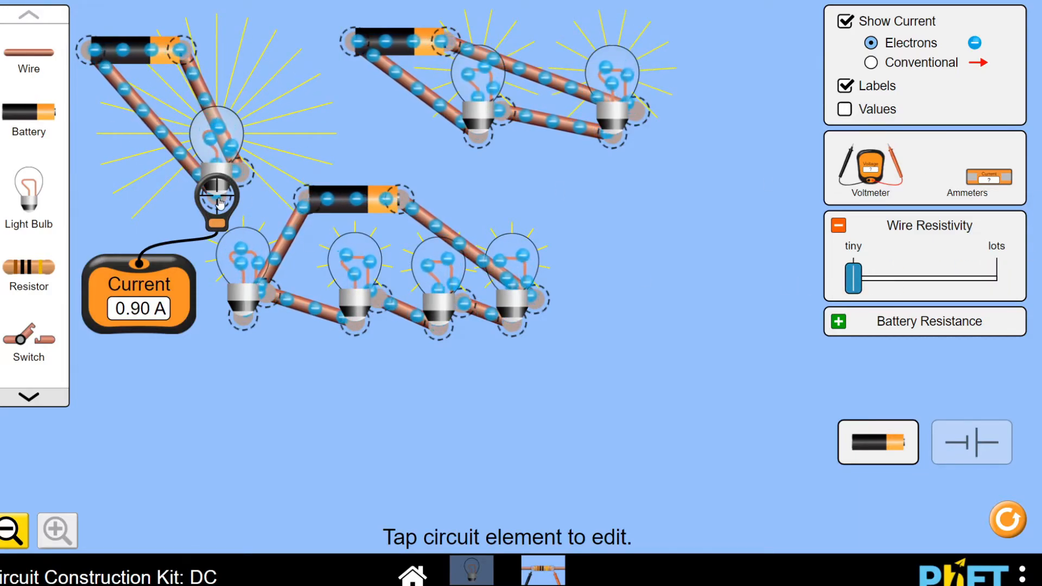
pyautogui.moveTo(220, 203); pyautogui.dragTo(484, 148)
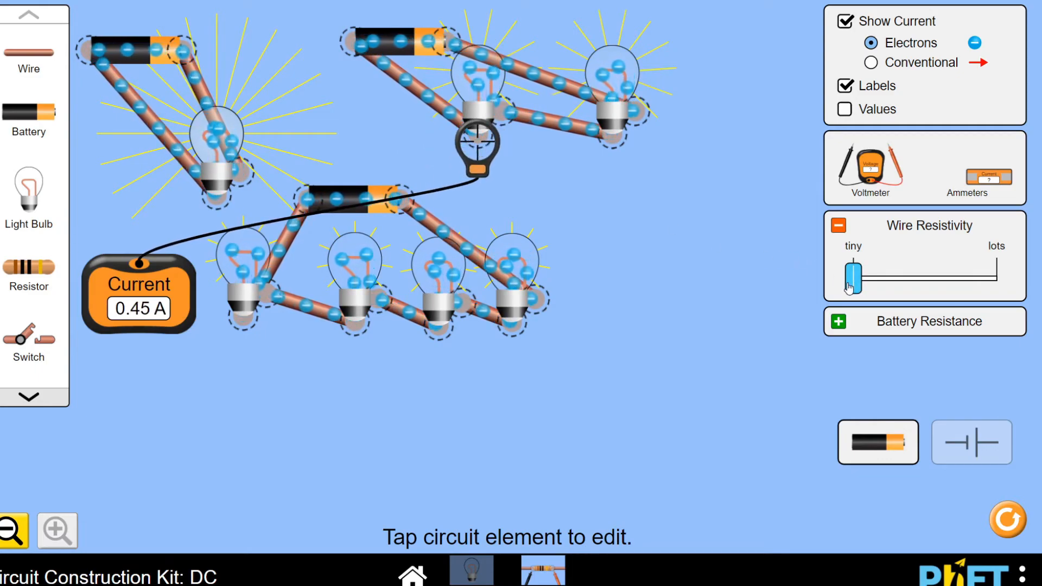
pyautogui.moveTo(853, 288); pyautogui.dragTo(1016, 290)
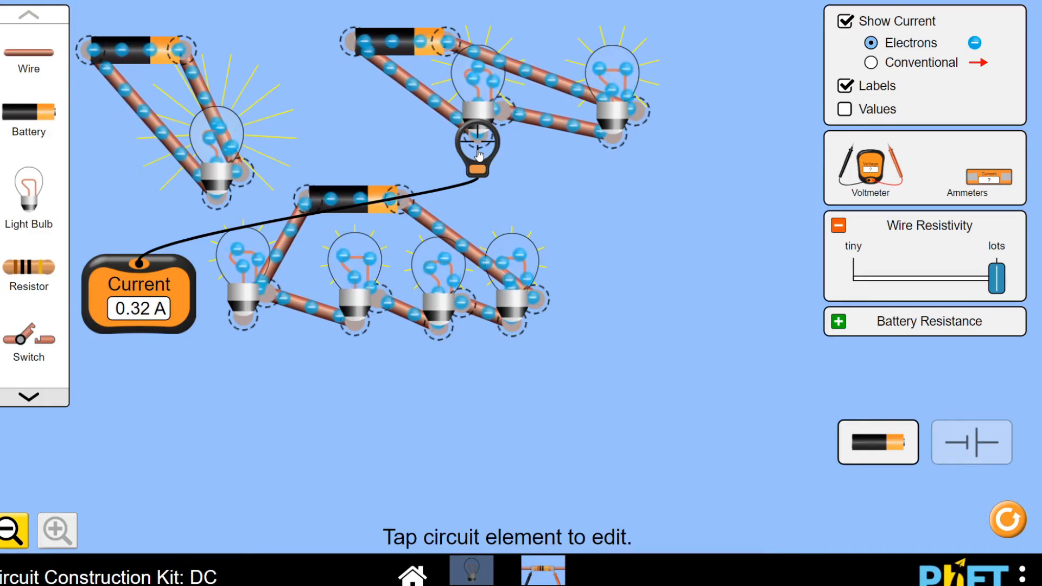
pyautogui.moveTo(480, 156); pyautogui.dragTo(622, 150)
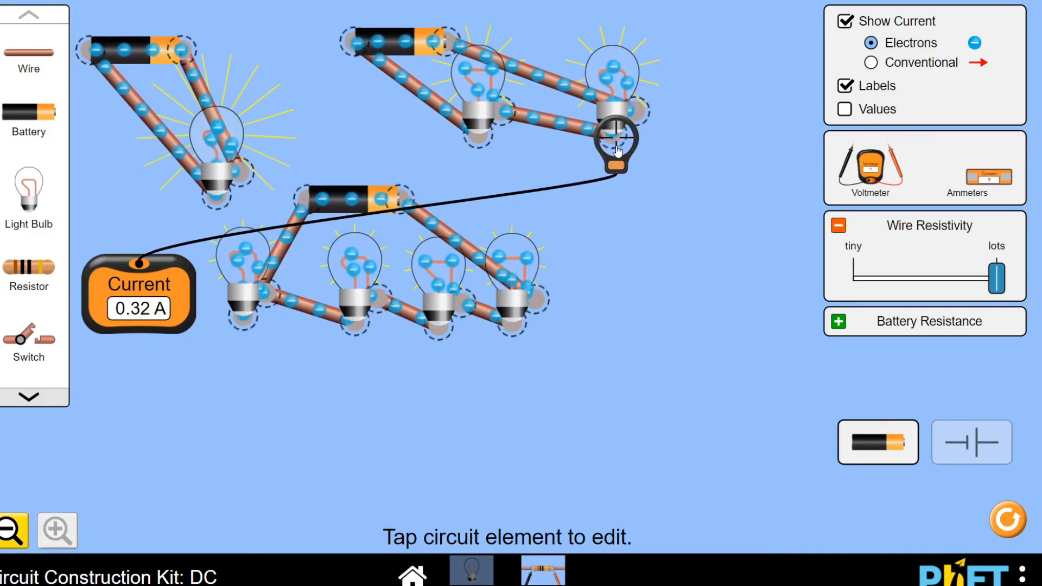
# Measure the four-bulb circuit's current at its first bulb with wire resistivity at tiny and at lots, and at its fourth bulb at lots
pyautogui.moveTo(610, 143); pyautogui.dragTo(234, 323)
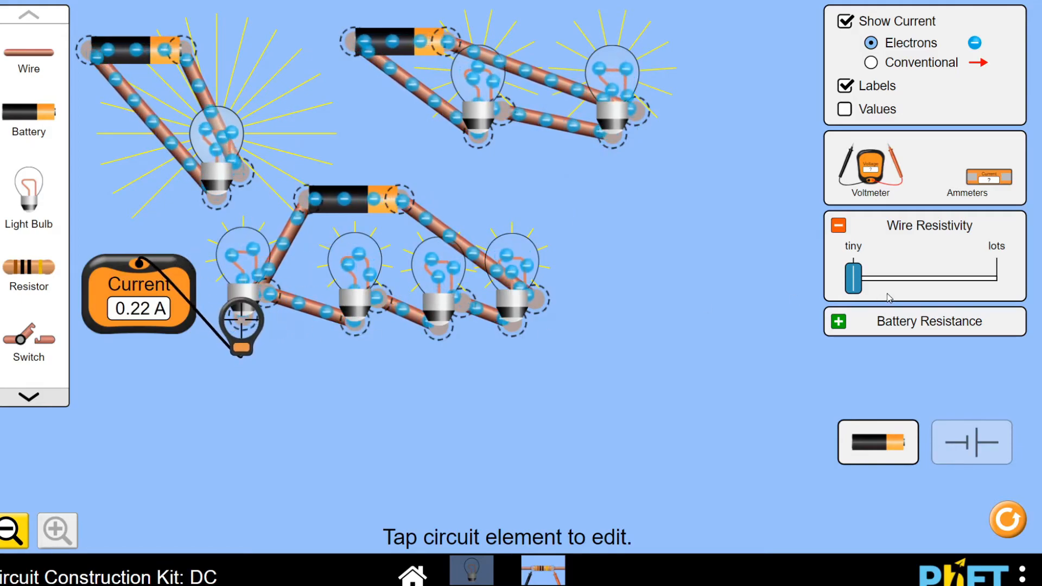
pyautogui.moveTo(856, 280); pyautogui.dragTo(1025, 293)
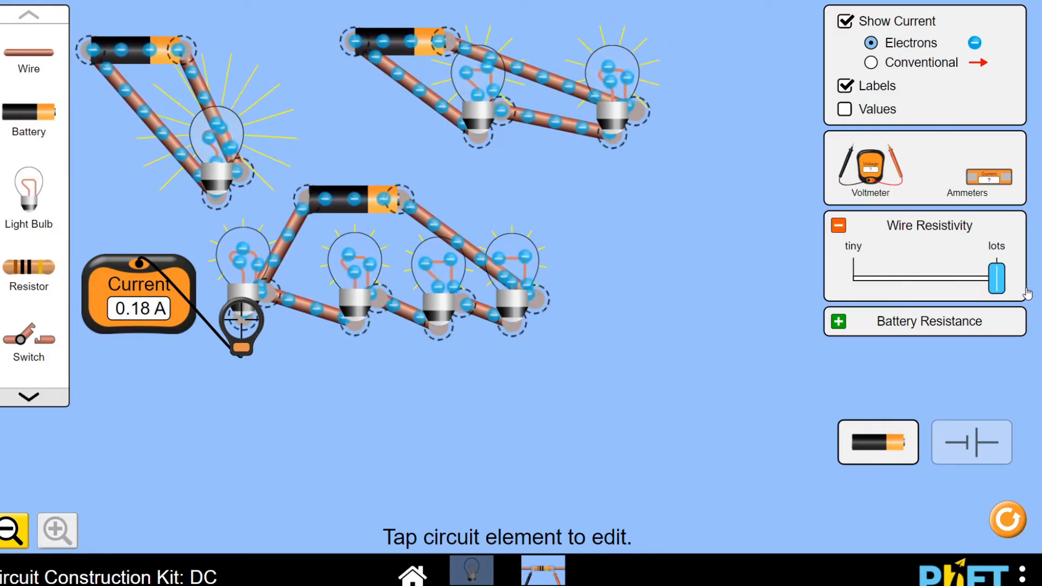
pyautogui.moveTo(240, 329); pyautogui.dragTo(516, 316)
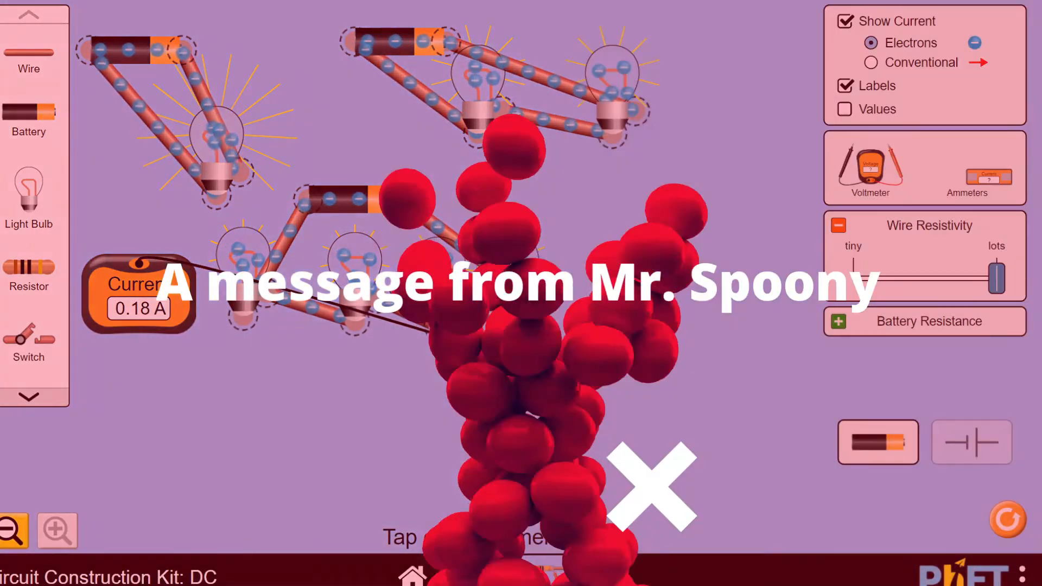